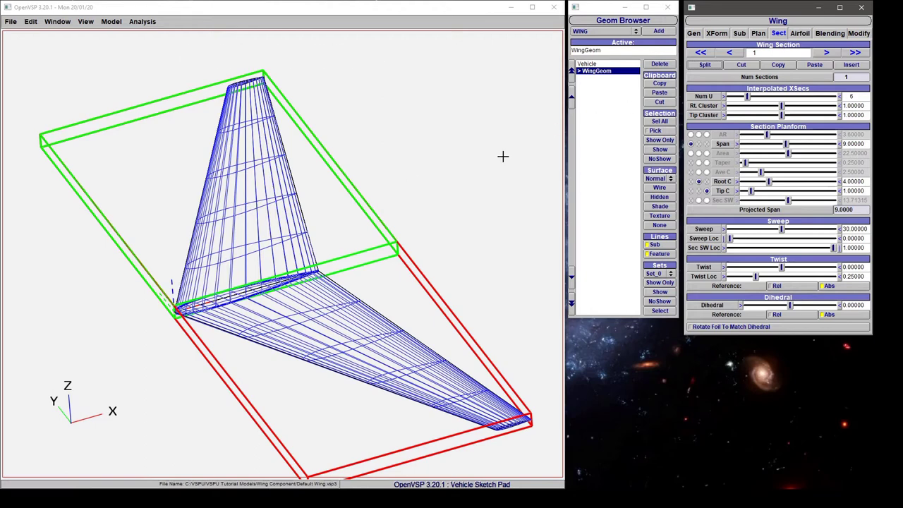
Split section 1 on the Sect tab, leaving span 4.5, root chord 4.0, tip chord 2.5.
click(705, 65)
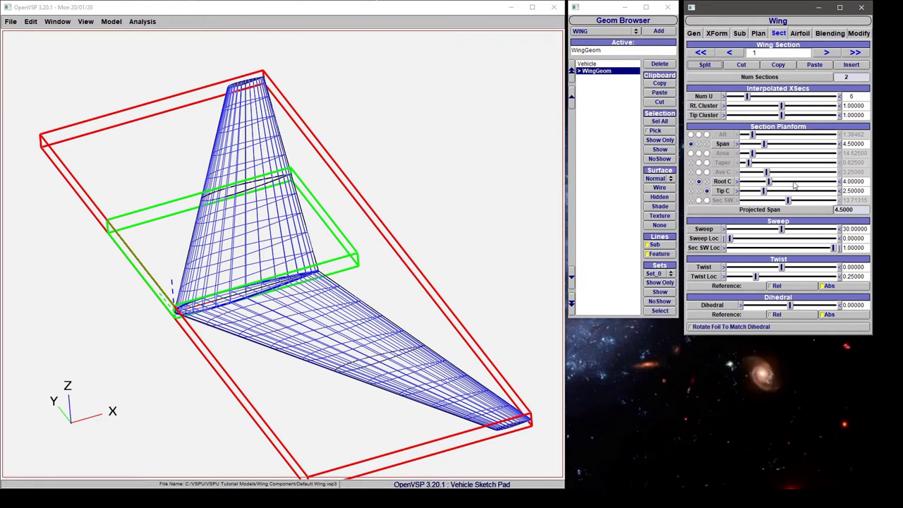
Drag section 1's span down to 3.1667 and its root chord up to 5.54167.
mouse_move(766, 144)
mouse_down()
mouse_move(751, 151)
mouse_move(760, 146)
mouse_up()
drag(768, 182, 779, 182)
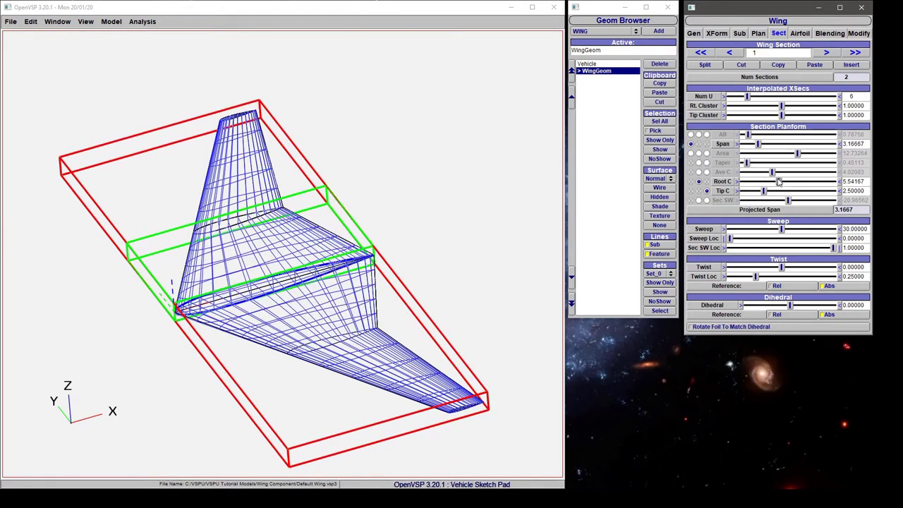
Open Multi-Section Wing.vsp3 and rotate the view of the loaded wing.
click(12, 22)
click(15, 43)
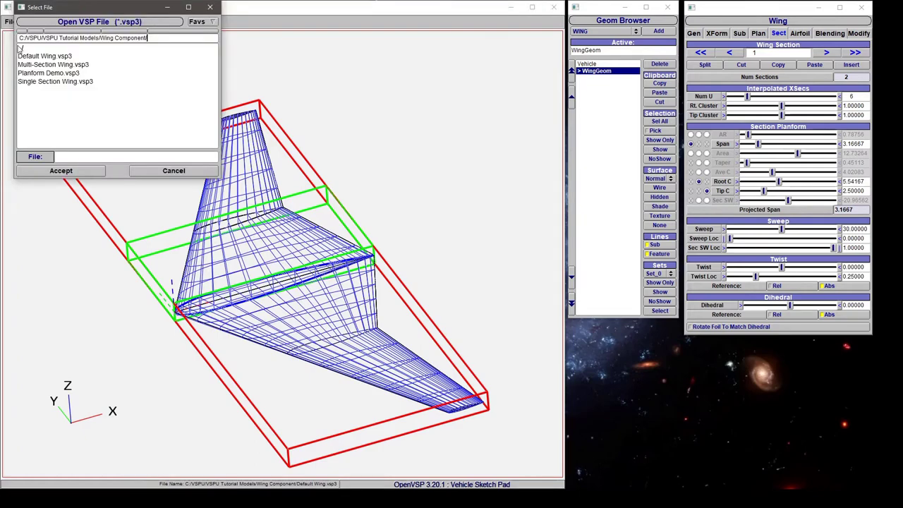
click(39, 64)
click(79, 171)
drag(242, 270, 295, 355)
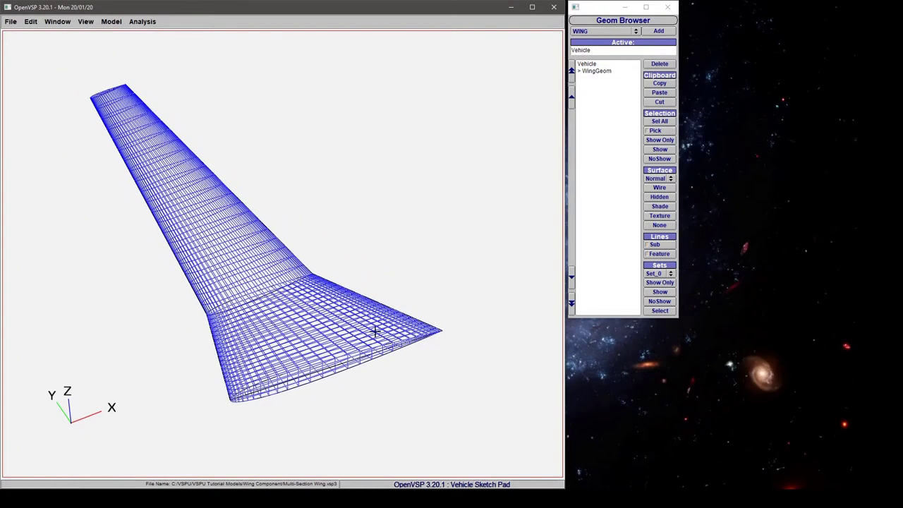
Select WingGeom to show its parameters, pan the view, and step to section 2.
click(607, 72)
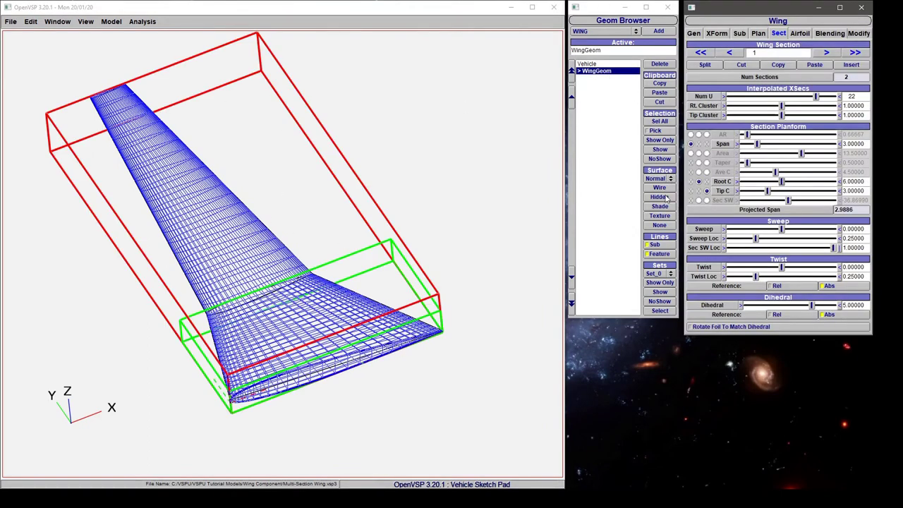
drag(356, 316, 302, 347)
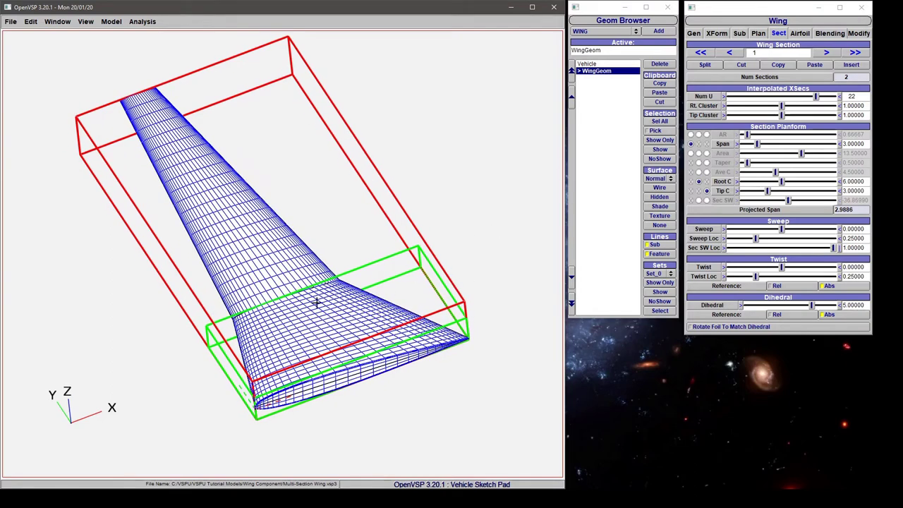
click(827, 53)
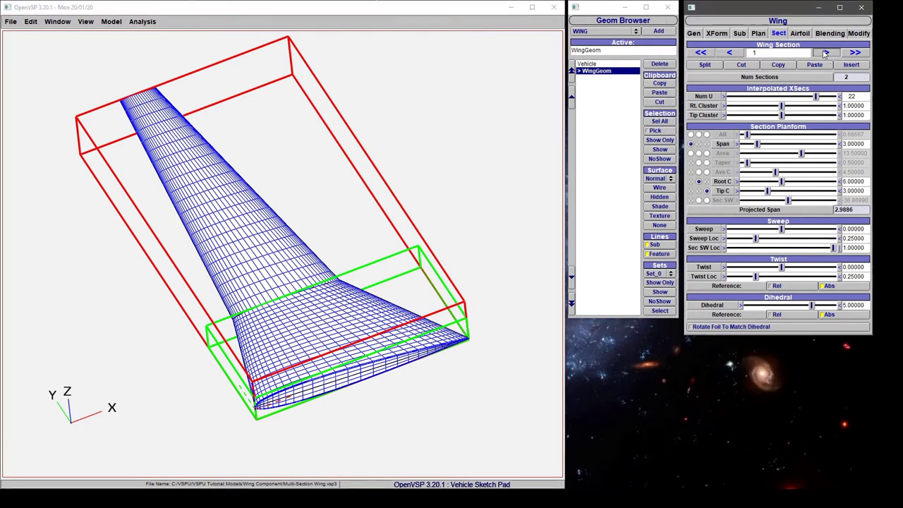
Compare the inner and outer sections' values, ending on section 1.
click(734, 54)
click(827, 53)
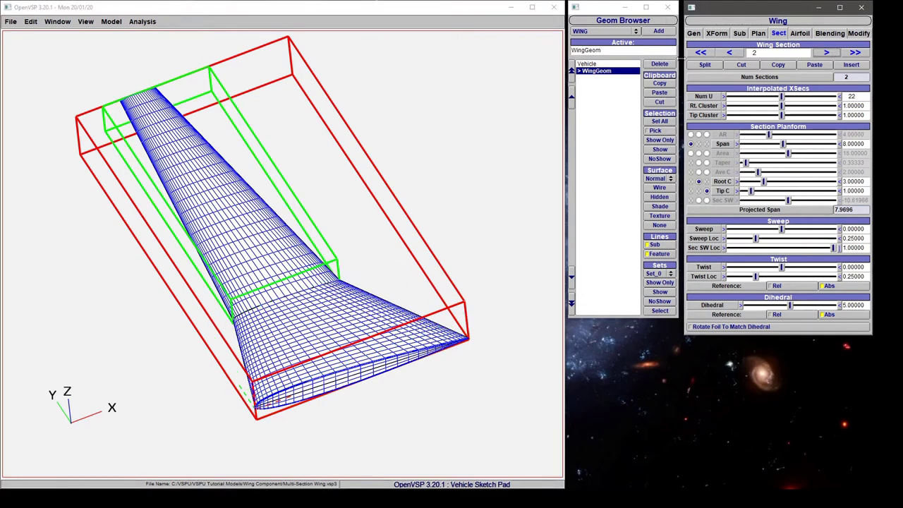
click(730, 53)
click(827, 53)
click(730, 53)
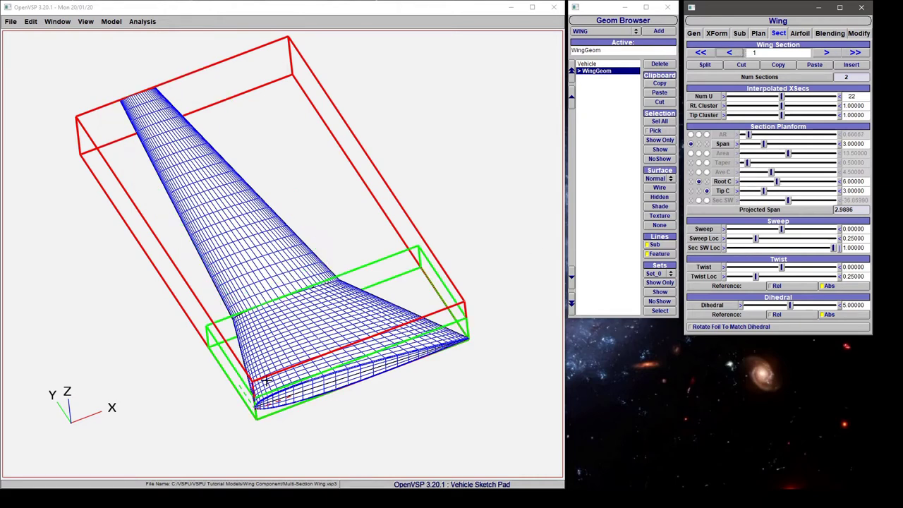
Set section 1 to span 2.4375, root chord 6.83333 and tip chord 3.11458.
mouse_move(779, 184)
mouse_down()
mouse_move(795, 183)
mouse_move(782, 184)
mouse_up()
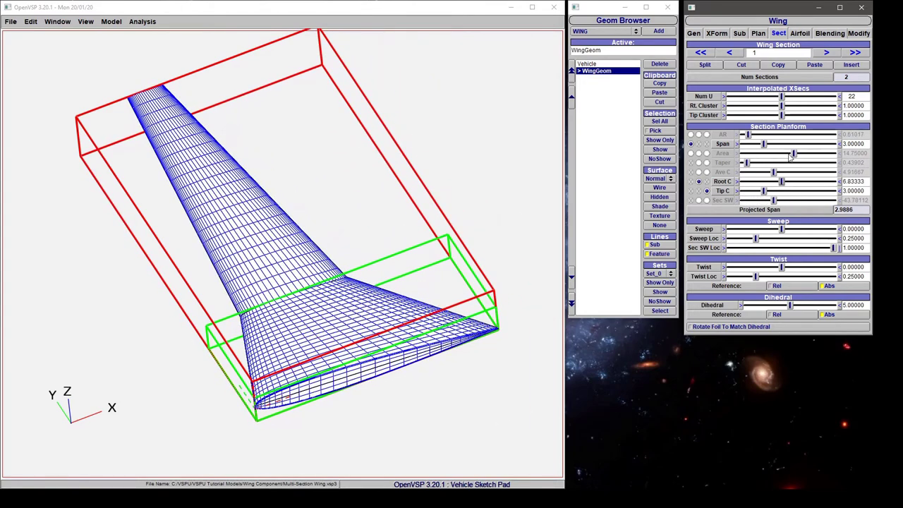
mouse_move(764, 145)
mouse_down()
mouse_move(773, 149)
mouse_move(760, 146)
mouse_up()
drag(764, 192, 767, 192)
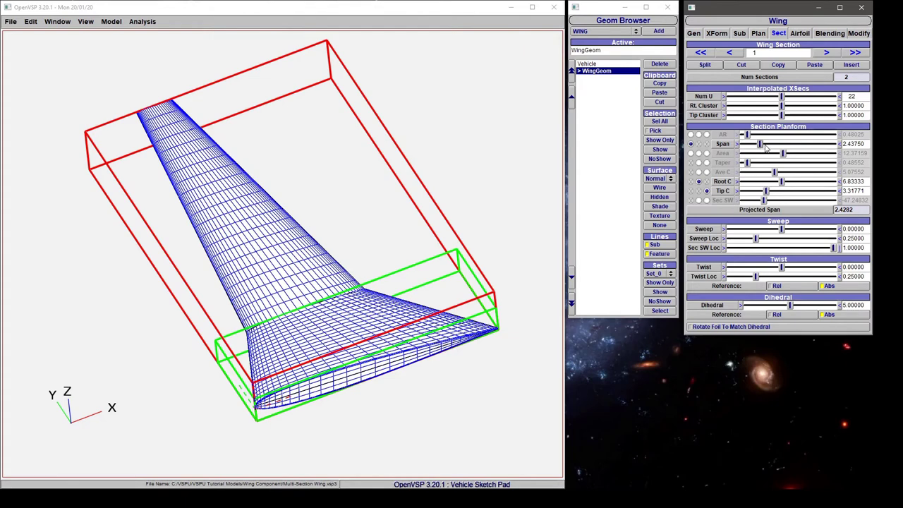
drag(760, 144, 760, 145)
drag(768, 191, 765, 192)
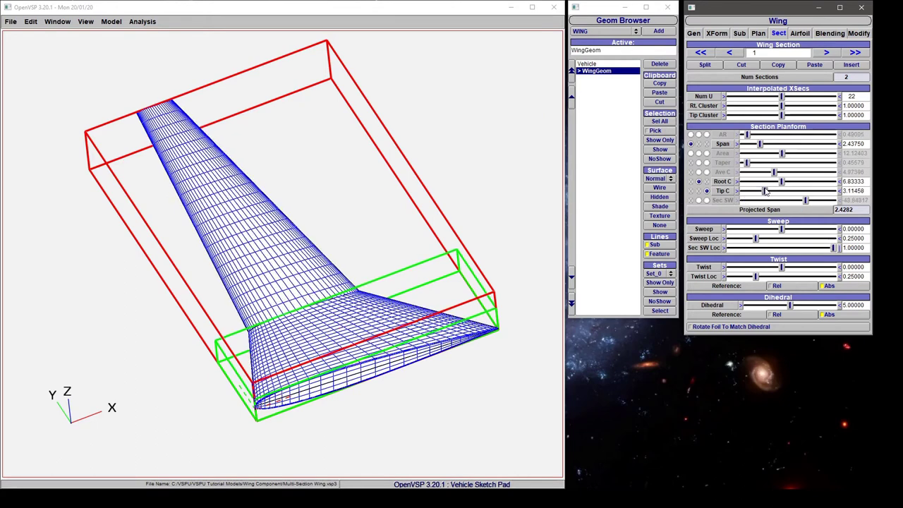
Enter 3 as section 2's root chord, then return to section 1 showing tip chord 3.0.
click(824, 54)
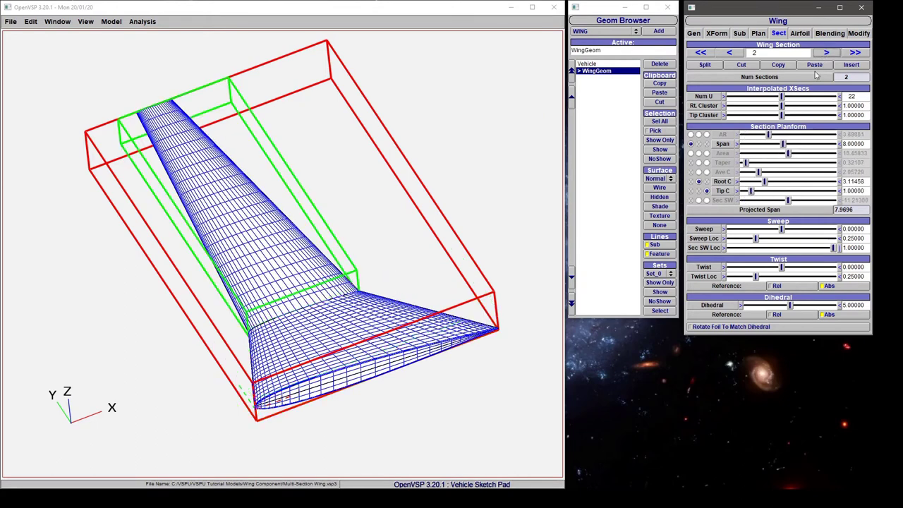
double_click(858, 181)
text(3)
key(Return)
click(730, 53)
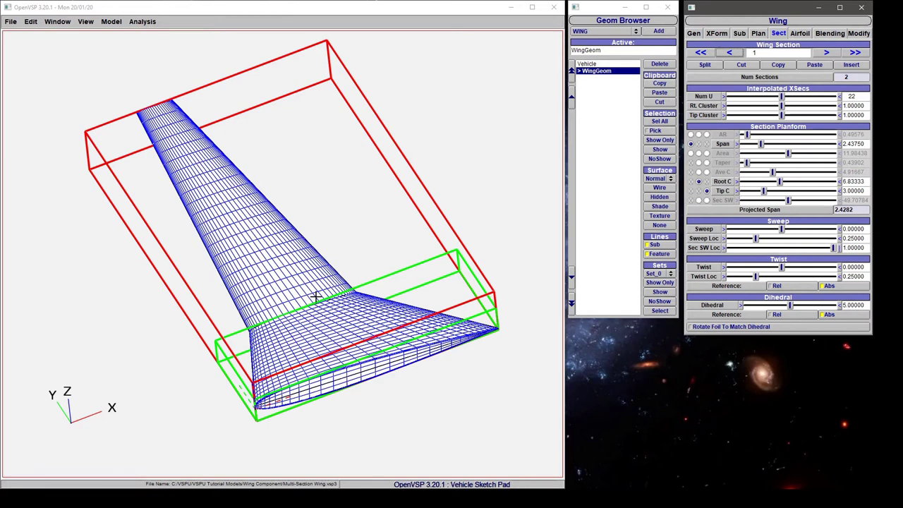
Make AR and Area section 1's drivers, checking section 2's values along the way.
click(692, 134)
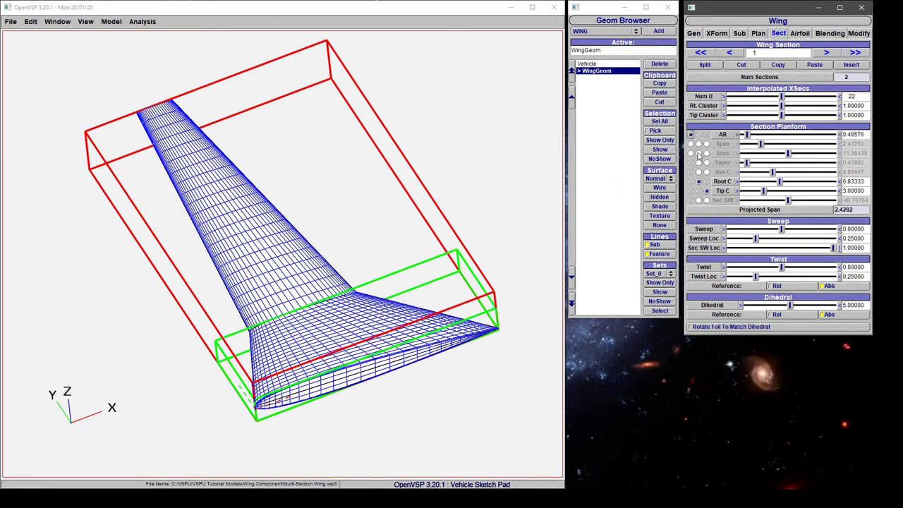
click(699, 153)
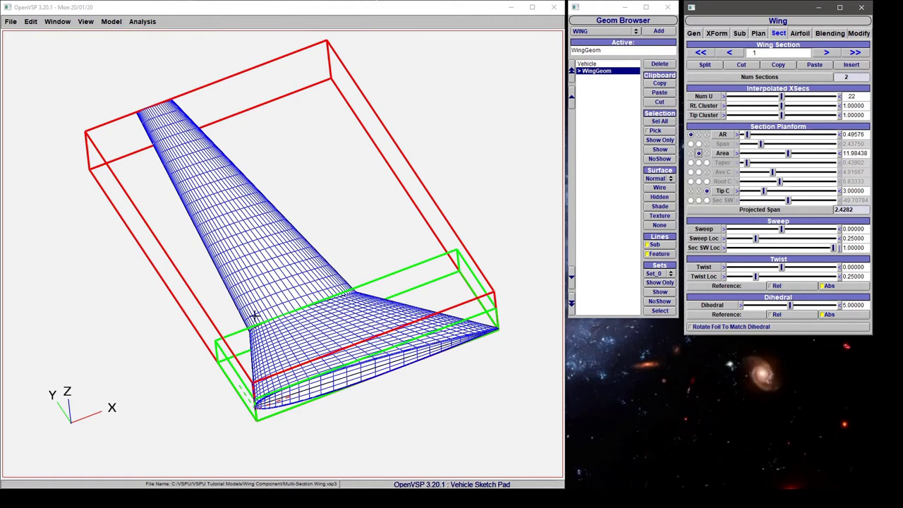
click(828, 53)
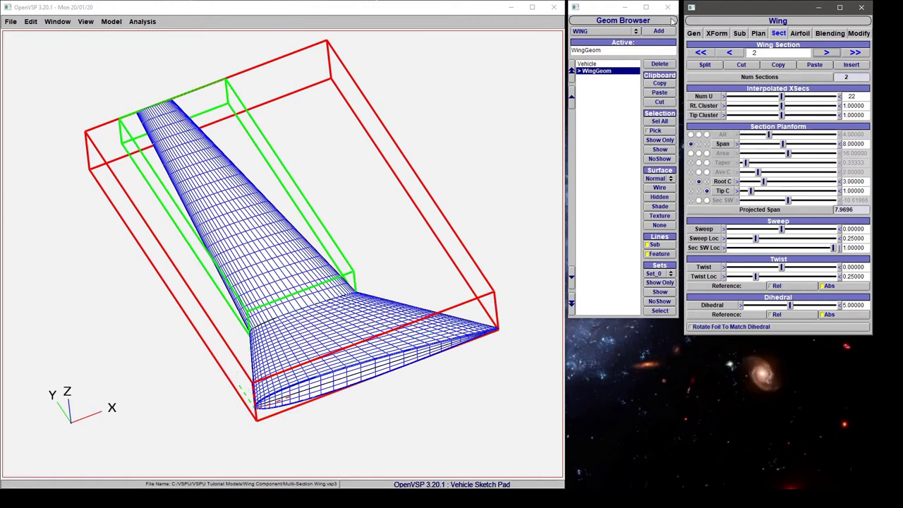
click(730, 55)
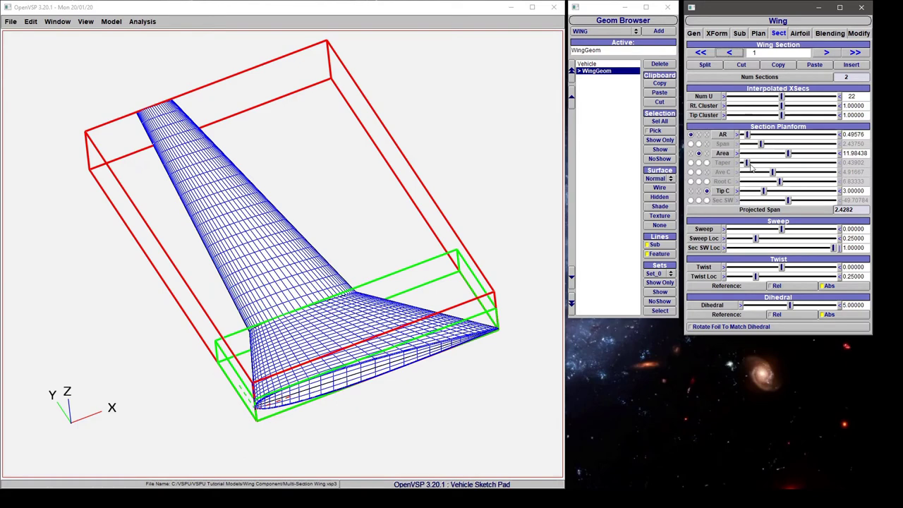
Give the inner section aspect ratio 0.6 and area 5.
double_click(852, 134)
text(0.6)
key(Return)
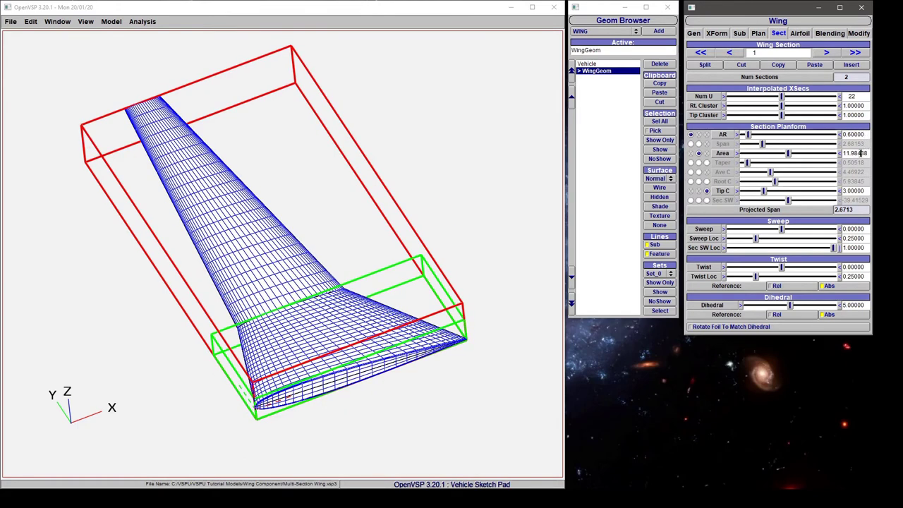
double_click(860, 153)
text(5)
key(Return)
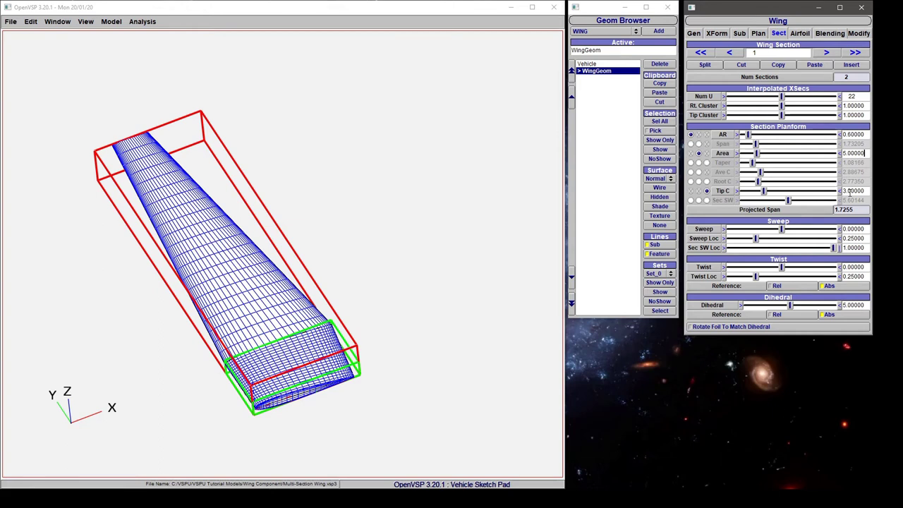
Review the outer section, rotate the wing view, and return to section 1.
click(832, 54)
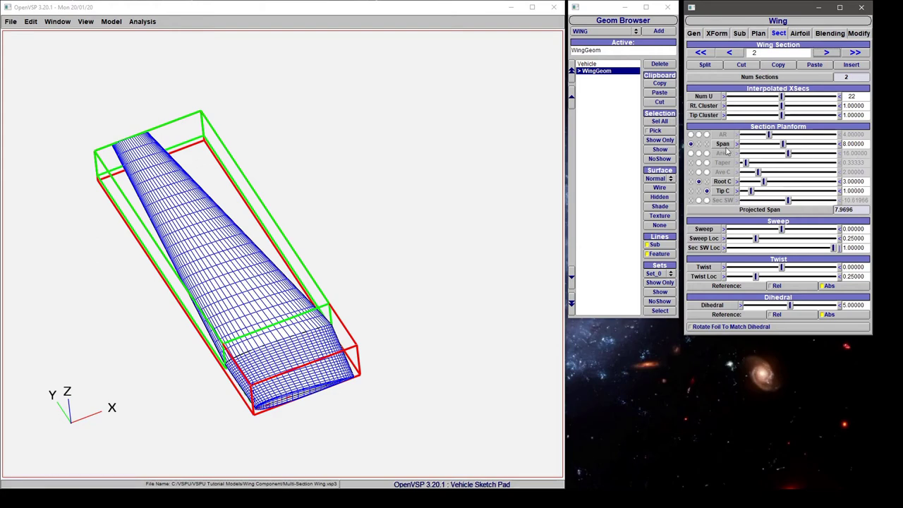
drag(269, 365, 296, 331)
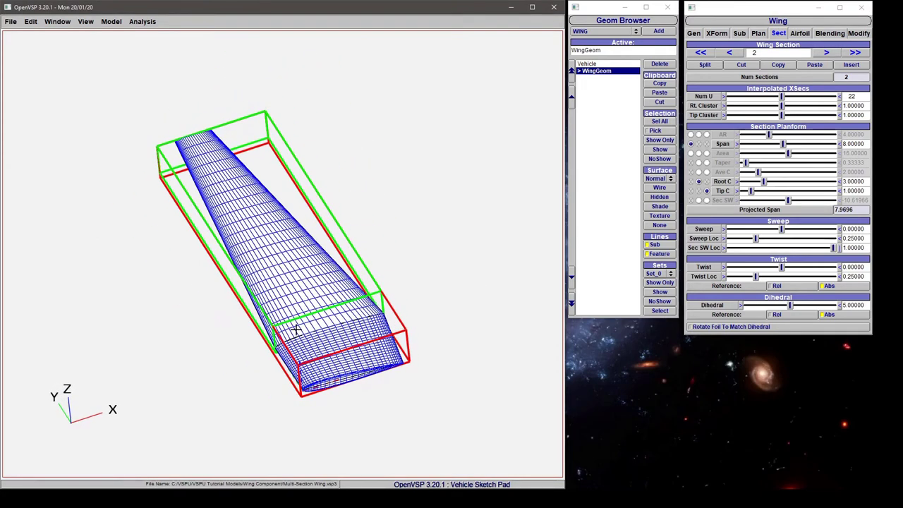
click(730, 52)
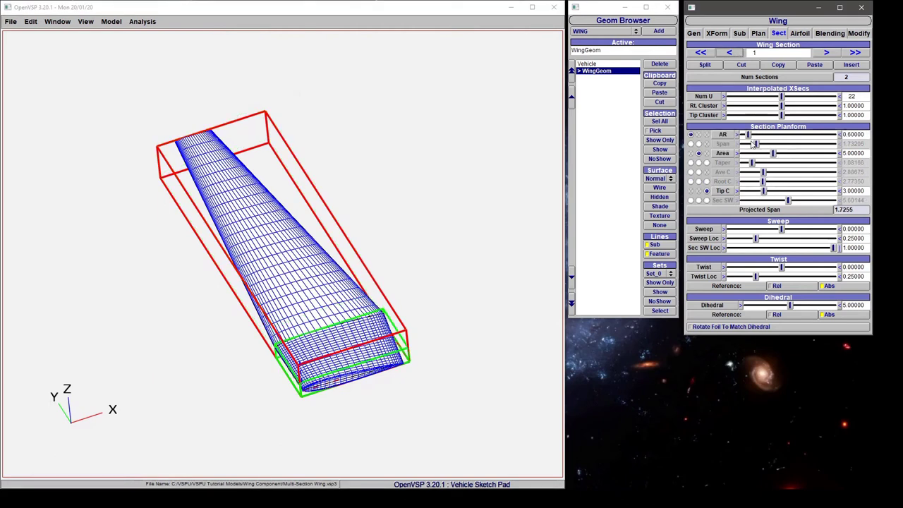
Drive section 1 by Taper instead of Tip C, set AR 0.4, and check section 2.
click(707, 163)
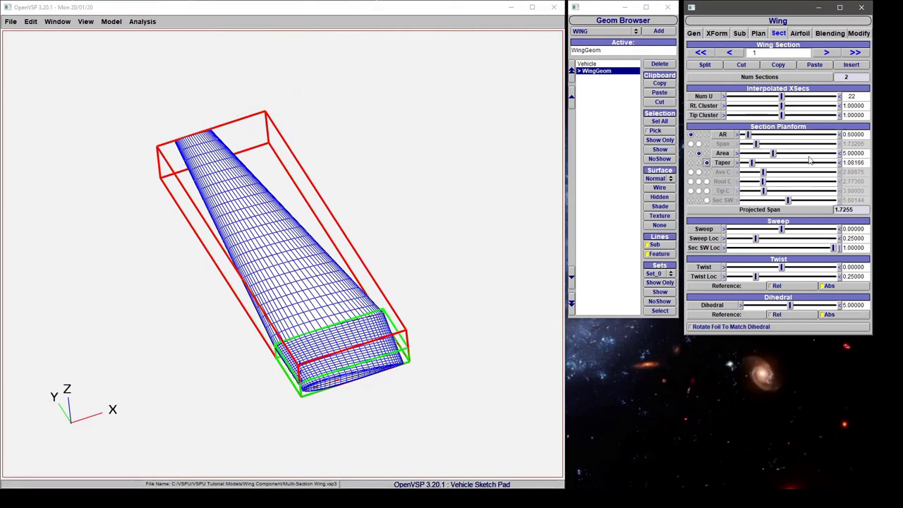
double_click(853, 134)
text(0.4)
key(Return)
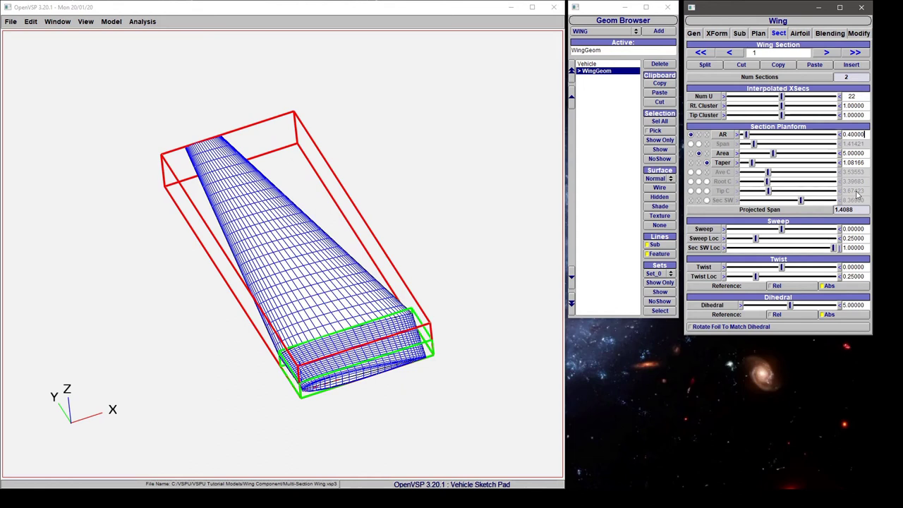
click(827, 52)
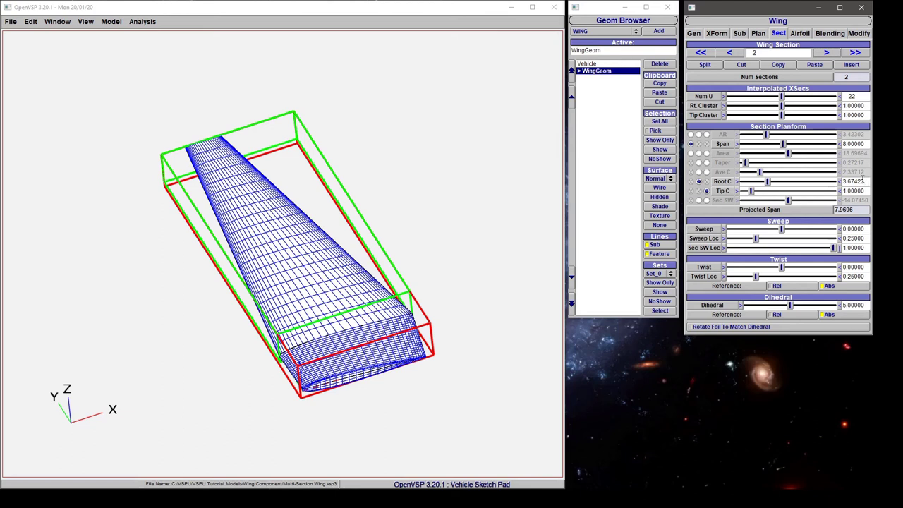
Make Span, Root C and Tip C the drivers of section 1 again.
click(733, 53)
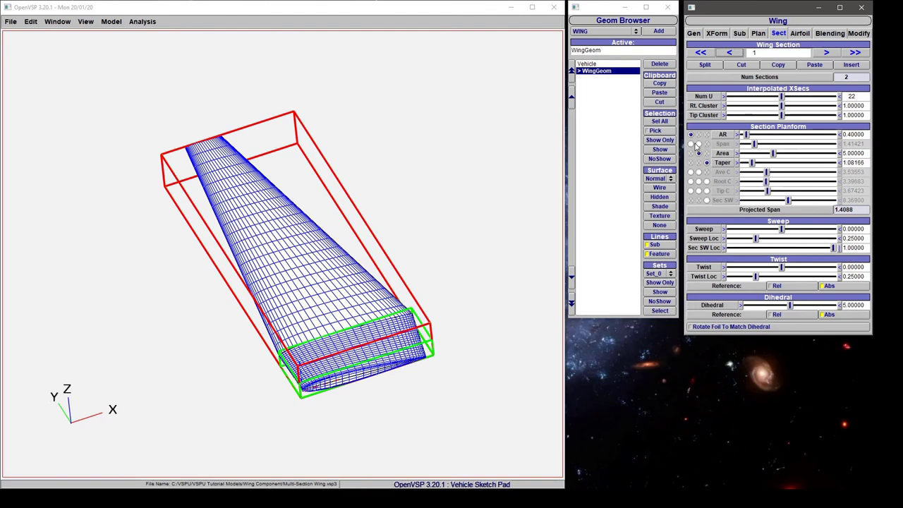
click(692, 144)
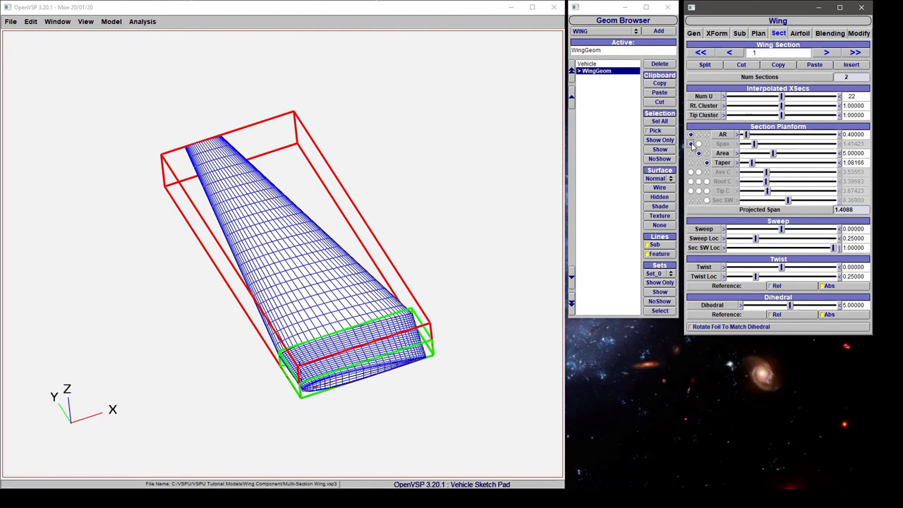
click(698, 181)
click(706, 191)
Set section 1's root chord to 5.72156 and tip chord to 2.99124, then rotate the view.
mouse_move(766, 182)
mouse_down()
mouse_move(782, 182)
mouse_move(762, 192)
mouse_up()
mouse_move(396, 311)
mouse_down()
mouse_move(400, 264)
mouse_move(410, 300)
mouse_up()
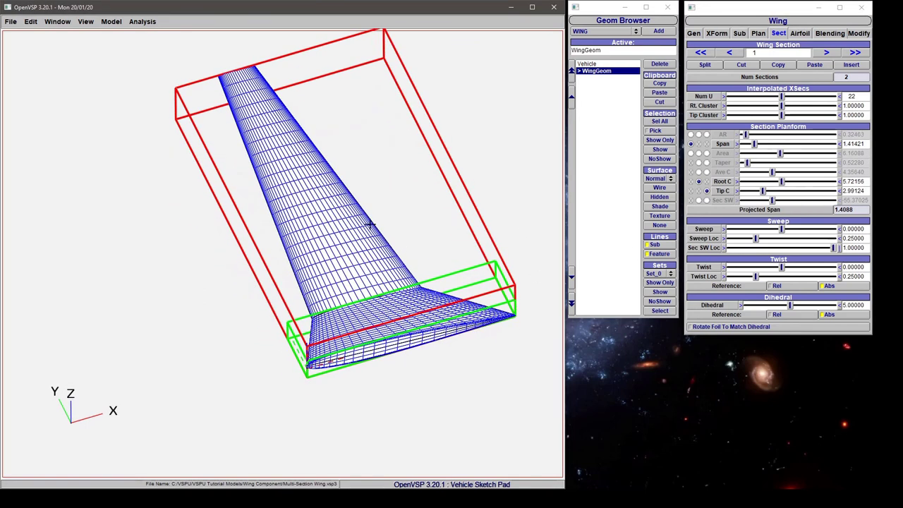
drag(370, 224, 385, 362)
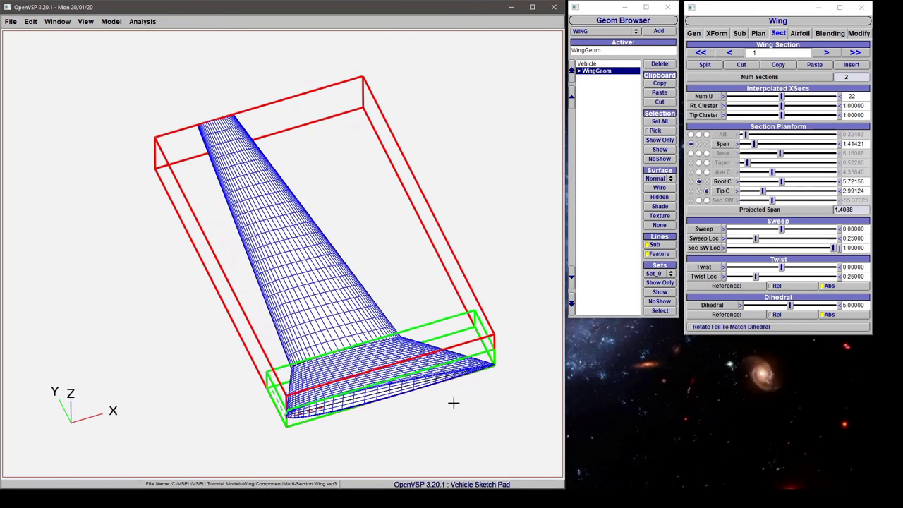